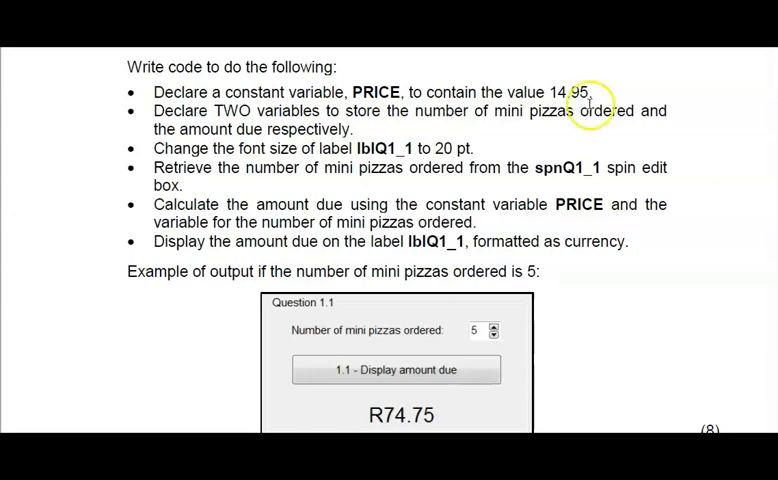
- Return from the question paper to the Question 1.1 code in the Delphi editor
{"action": "left_click", "coordinate": [48, 419]}
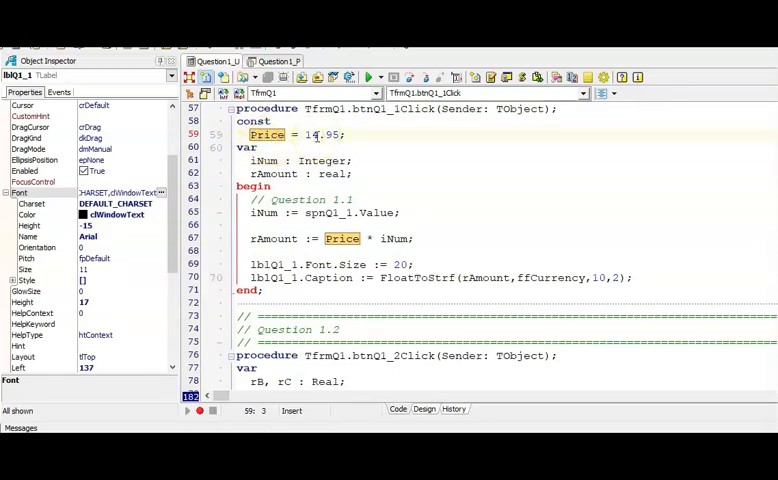
- Highlight the iNum and rAmount declarations and the spin edit's Value property
{"action": "left_click", "coordinate": [272, 161]}
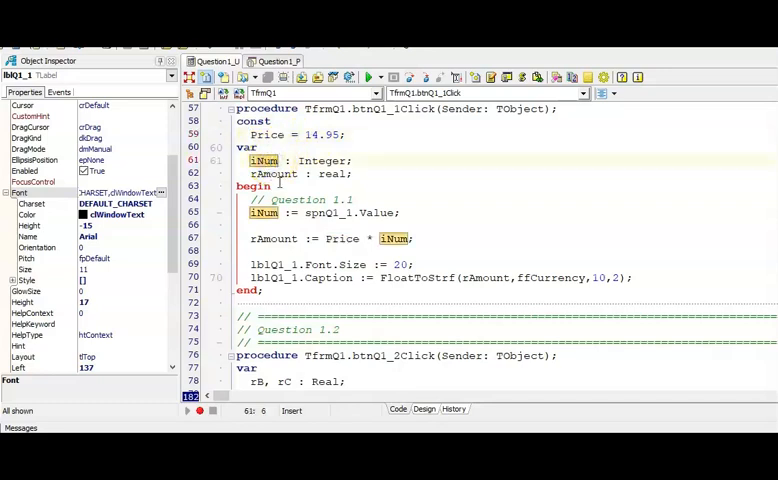
{"action": "left_click", "coordinate": [280, 173]}
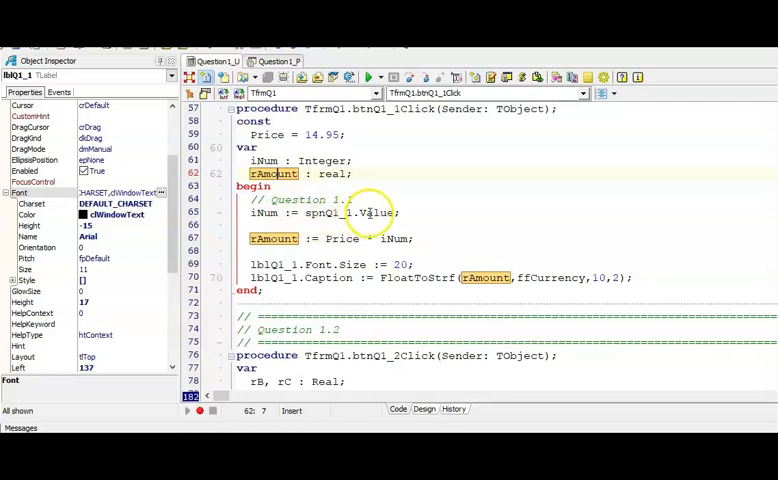
{"action": "left_click", "coordinate": [367, 213]}
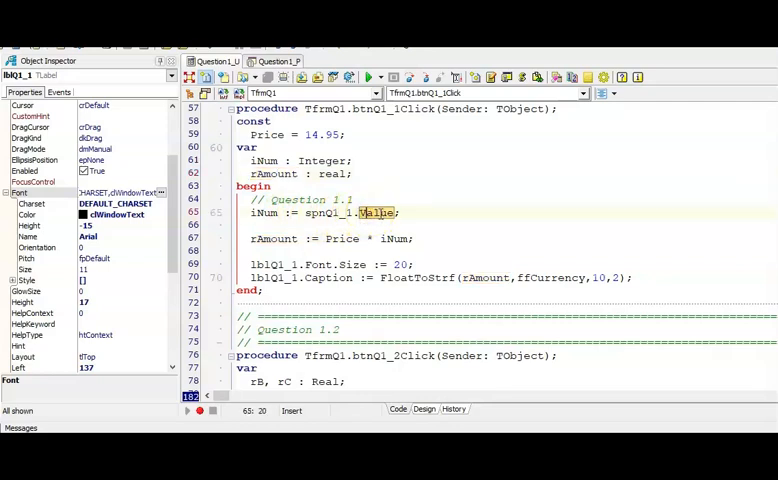
{"action": "mouse_move", "coordinate": [376, 213]}
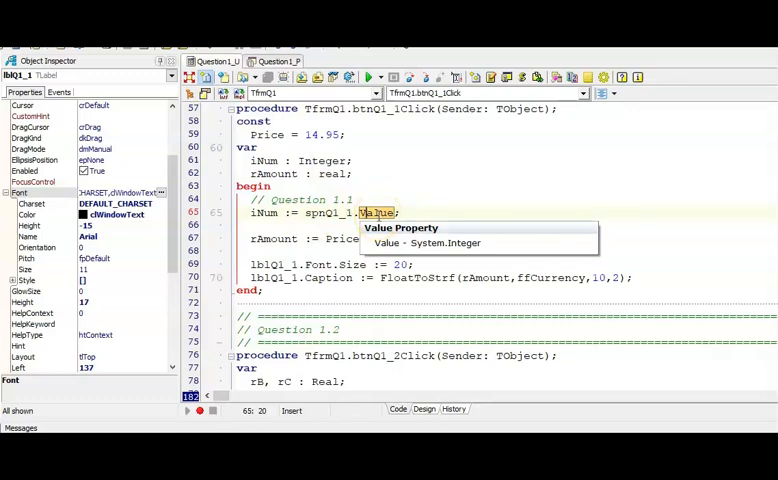
{"action": "left_click", "coordinate": [378, 212]}
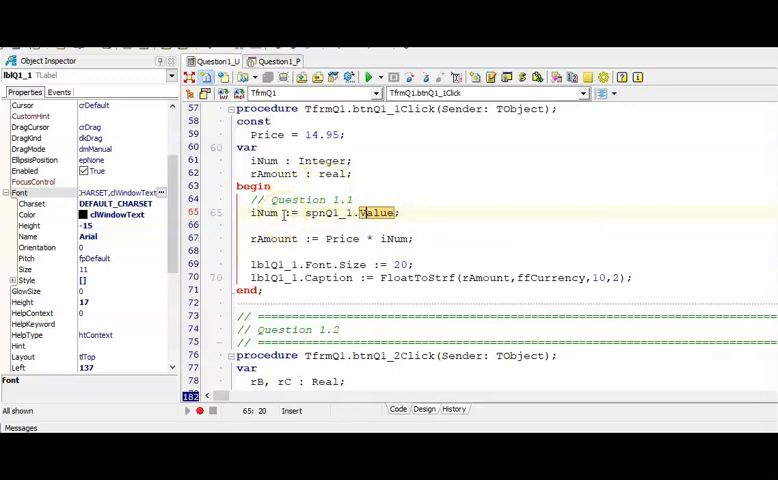
- Trace rAmount, Price and iNum in the calculation line, then show the form design (F12)
{"action": "left_click", "coordinate": [283, 239]}
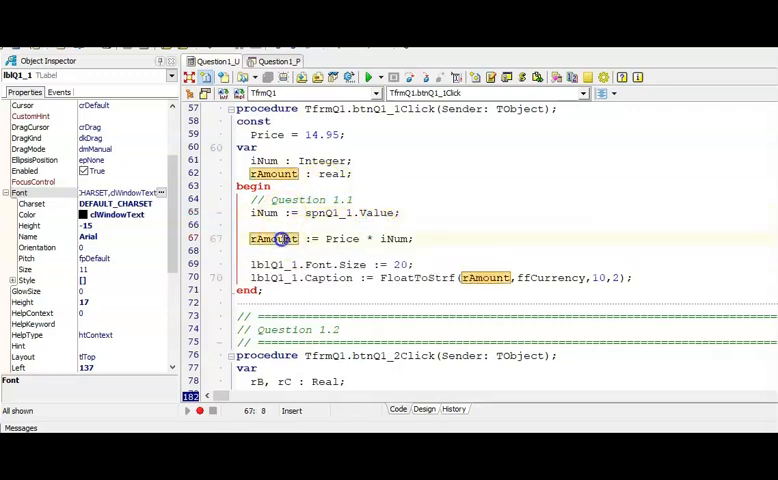
{"action": "left_click", "coordinate": [341, 240]}
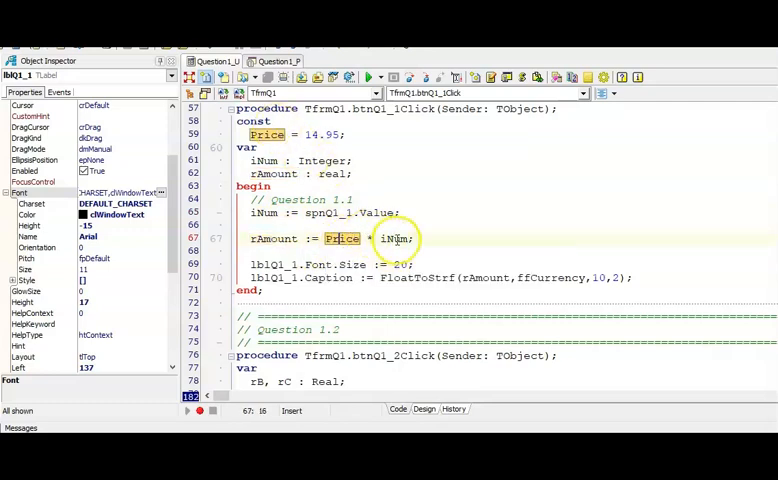
{"action": "left_click", "coordinate": [395, 239]}
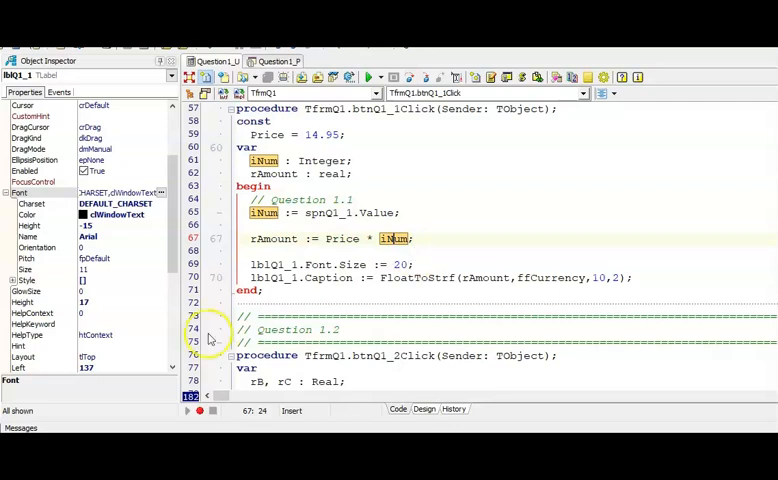
{"action": "key", "text": "F12"}
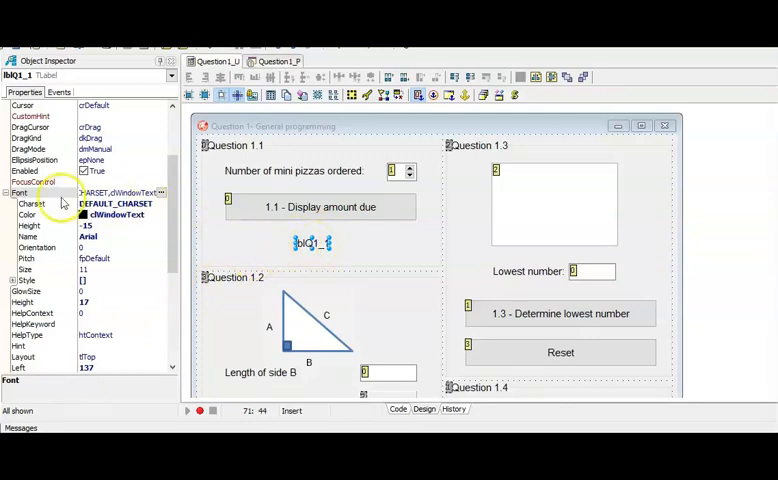
{"action": "left_click", "coordinate": [7, 194]}
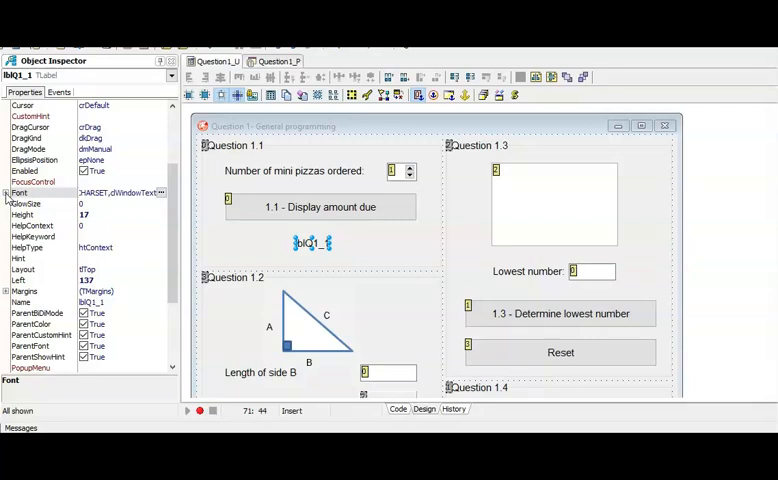
{"action": "left_click", "coordinate": [6, 193]}
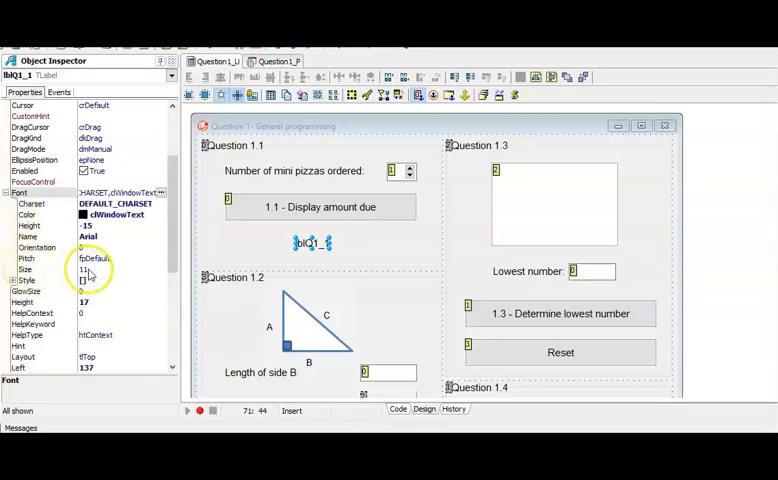
{"action": "left_click", "coordinate": [86, 269]}
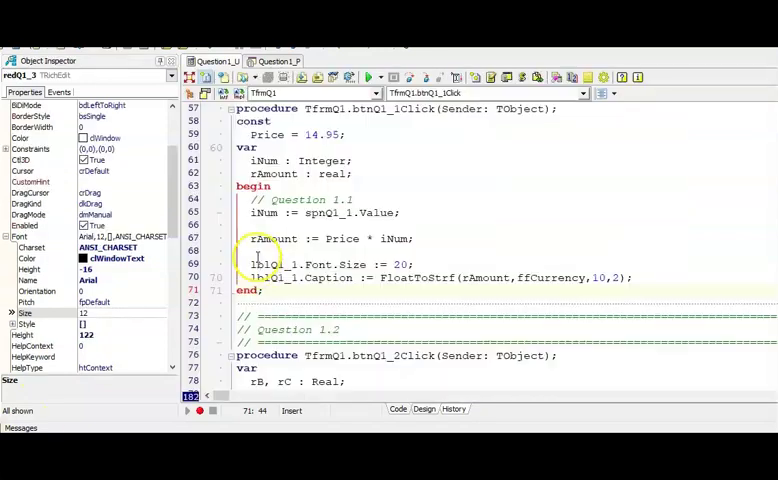
- Back in the code, point out the font size 20 line and the ffCurrency format option
{"action": "key", "text": "F12"}
{"action": "left_click", "coordinate": [414, 265]}
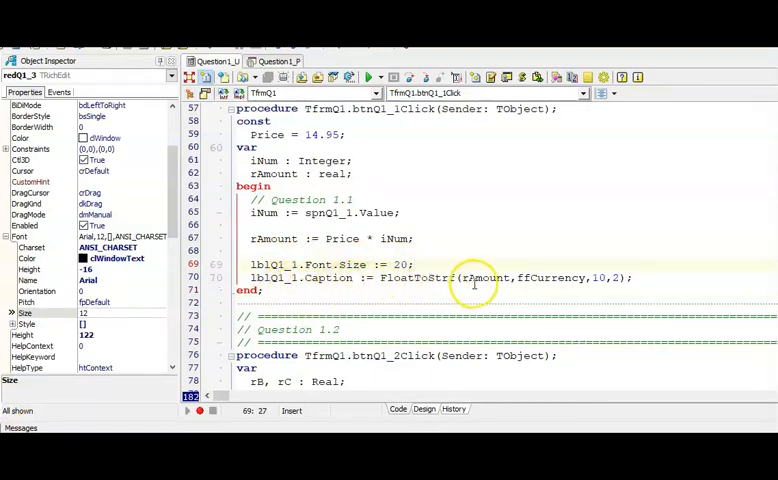
{"action": "double_click", "coordinate": [542, 277]}
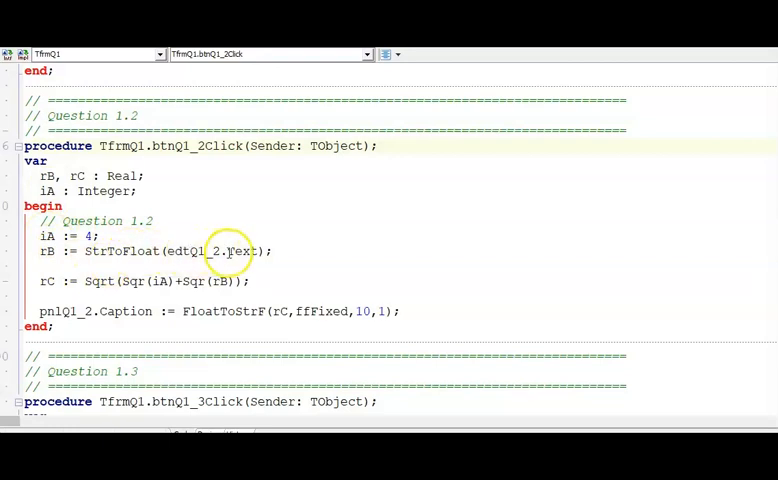
{"action": "left_click", "coordinate": [96, 251]}
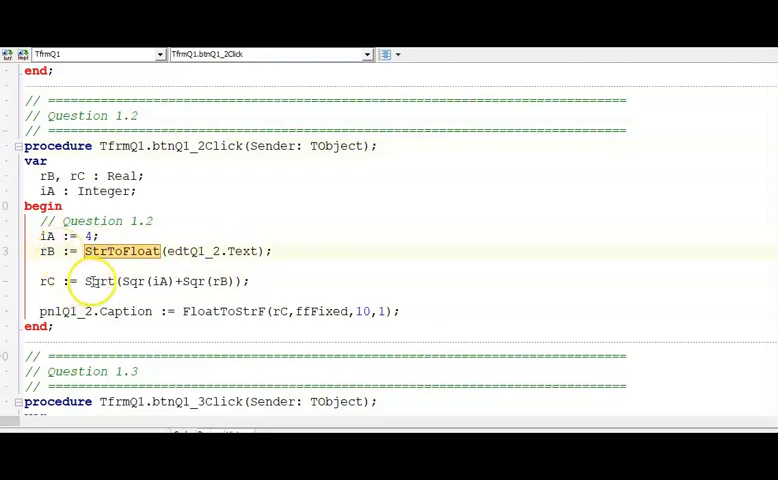
{"action": "left_click", "coordinate": [92, 281]}
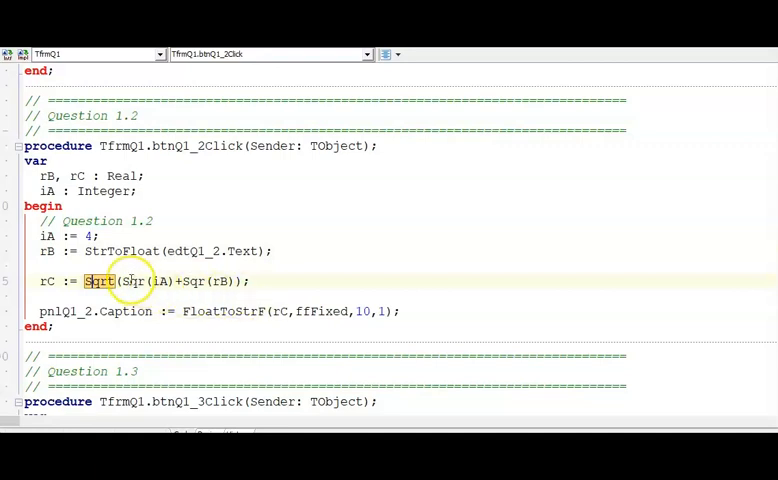
{"action": "left_click", "coordinate": [130, 283]}
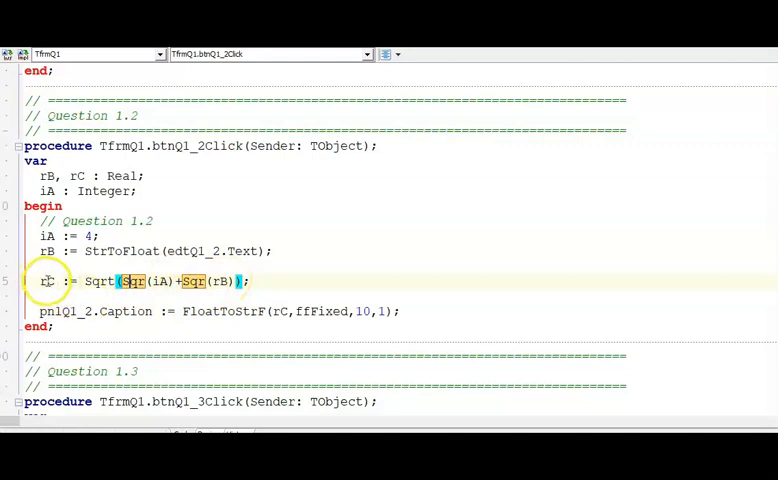
{"action": "left_click", "coordinate": [46, 281]}
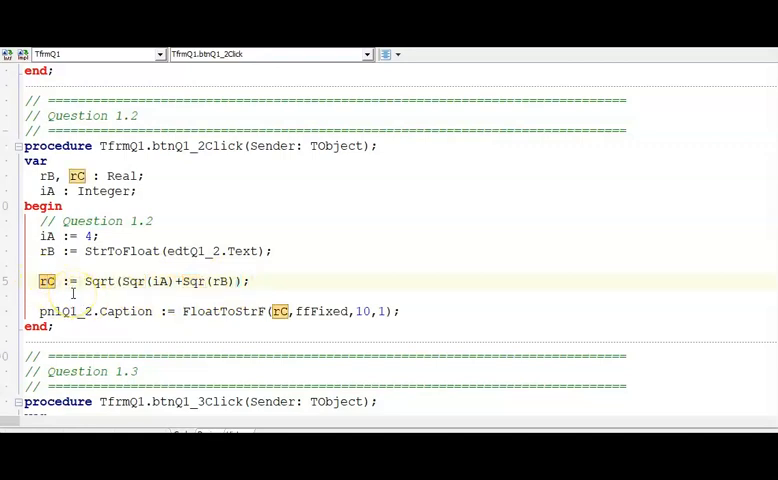
{"action": "left_click", "coordinate": [237, 311]}
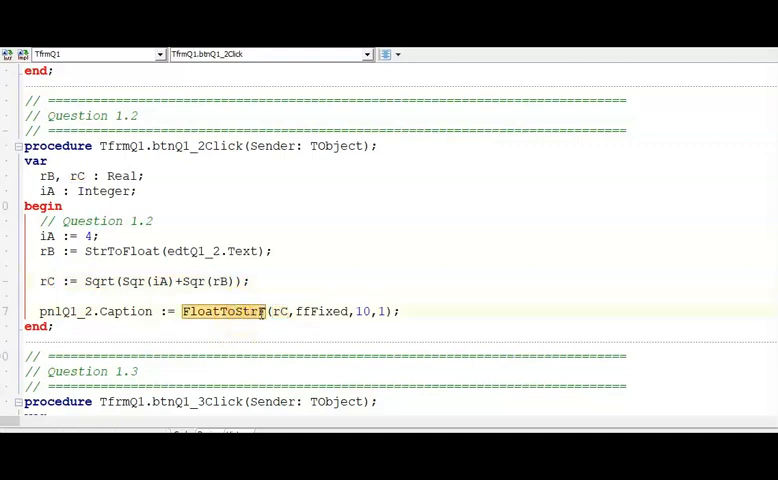
{"action": "left_click", "coordinate": [268, 311]}
{"action": "key", "text": "Left"}
{"action": "key", "text": "Left"}
{"action": "key", "text": "Left"}
{"action": "mouse_move", "coordinate": [320, 311]}
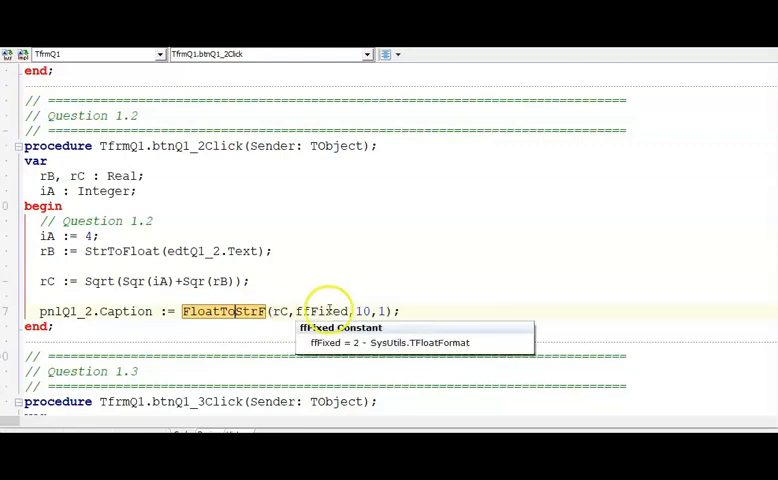
{"action": "left_click", "coordinate": [279, 311]}
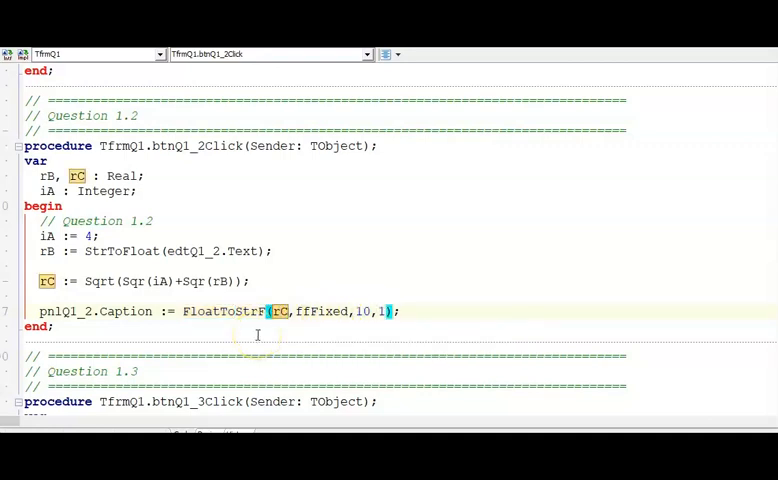
{"action": "left_click", "coordinate": [324, 311]}
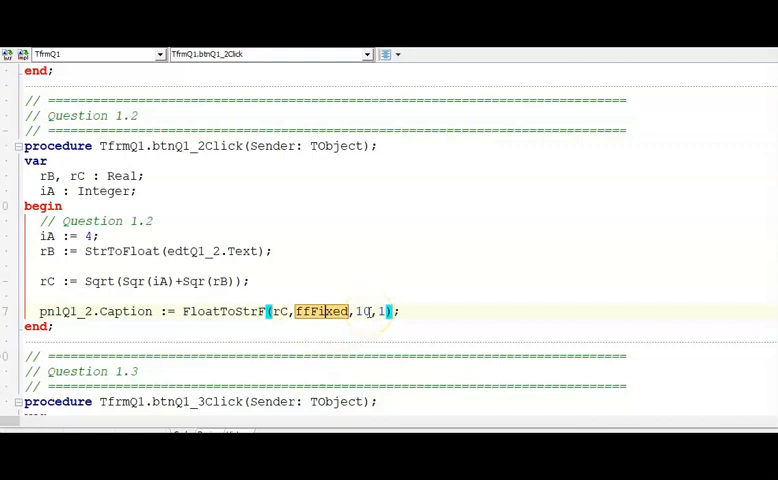
{"action": "double_click", "coordinate": [382, 312]}
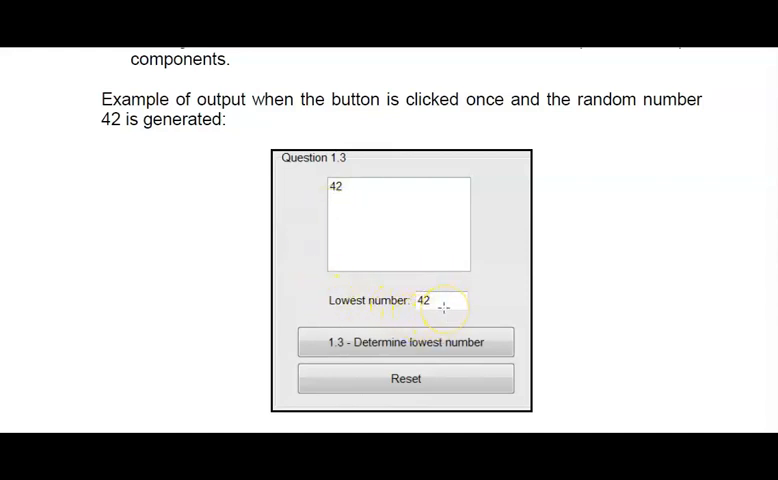
{"action": "scroll", "coordinate": [186, 217], "scroll_direction": "down", "scroll_amount": 5}
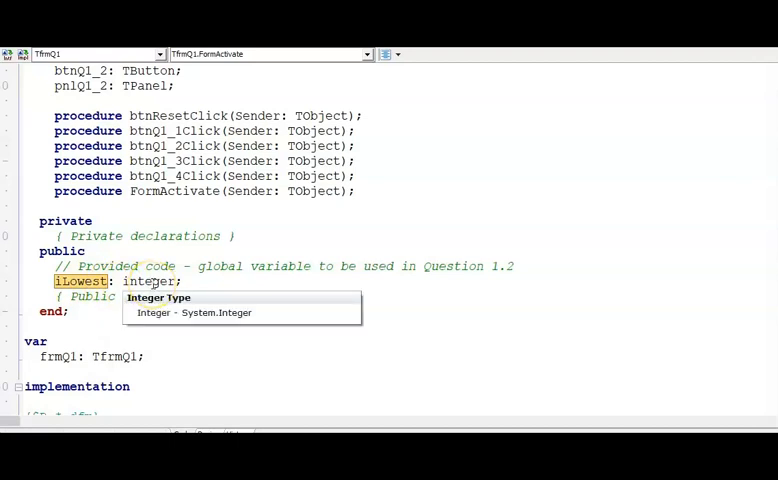
- Jump from the FormActivate declaration to its implementation near the Question 1.3 handler
{"action": "left_click", "coordinate": [175, 205]}
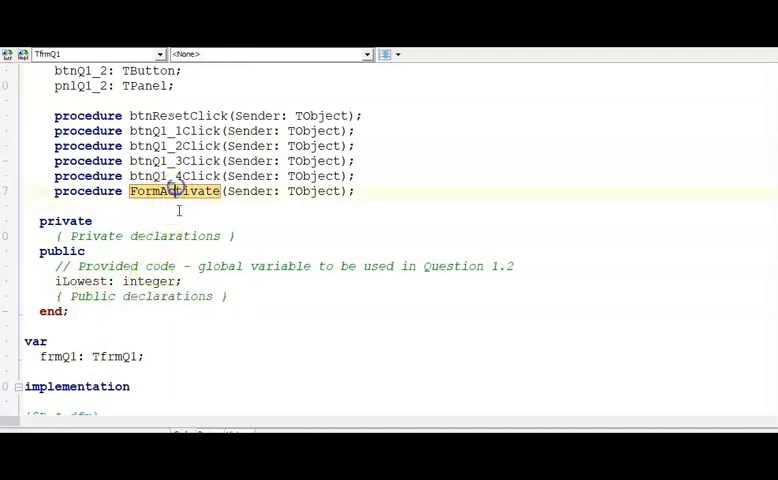
{"action": "left_click", "coordinate": [192, 192], "text": "ctrl"}
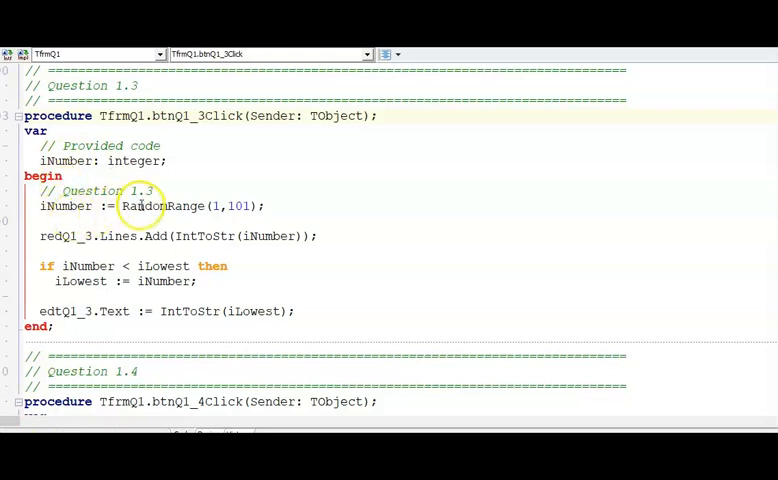
- Mark the RandomRange upper bound 101 and comment the line as producing 1..100
{"action": "double_click", "coordinate": [243, 205]}
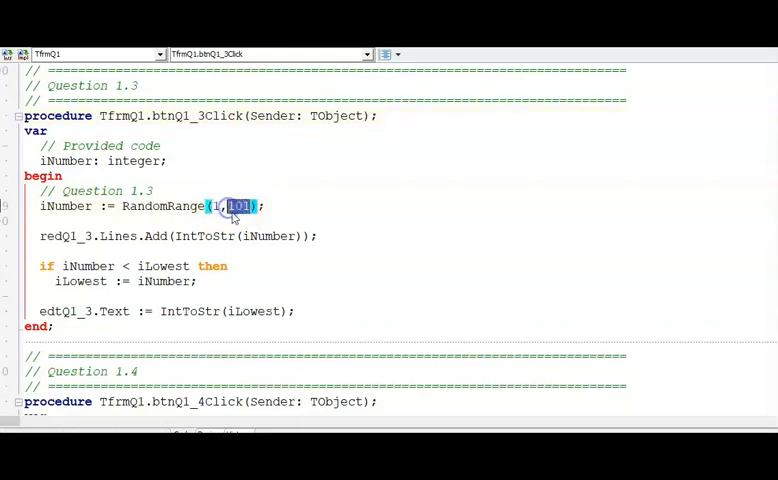
{"action": "left_click", "coordinate": [267, 205]}
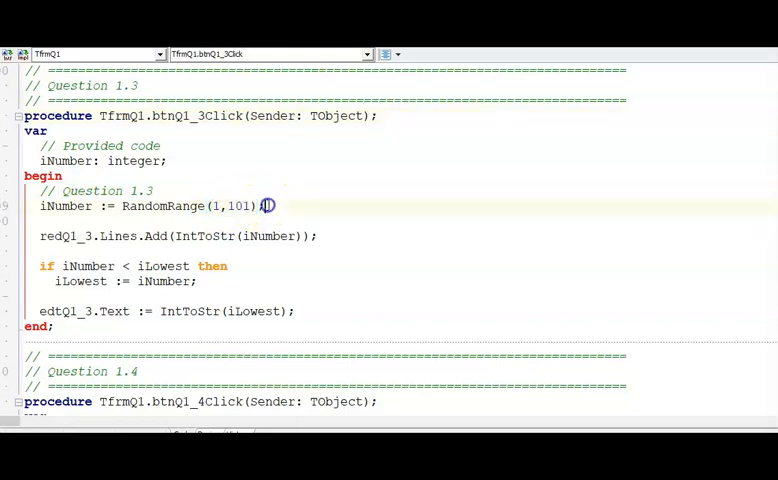
{"action": "type", "text": "//1..100"}
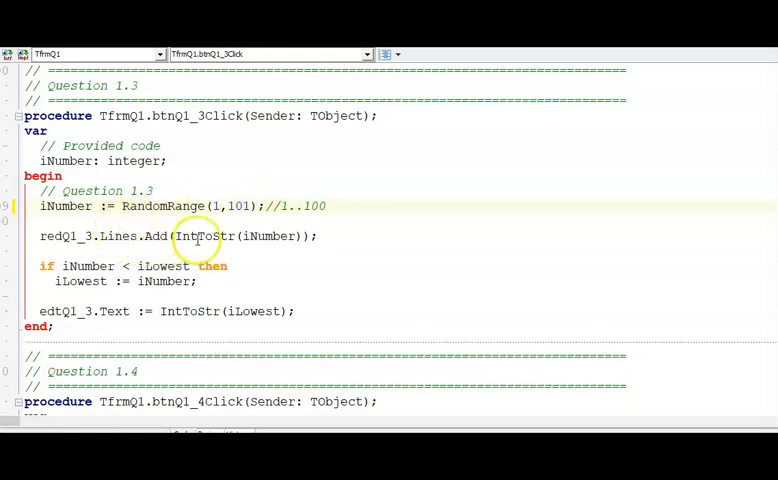
- Trace iNumber and iLowest through the comparison, assignment and output lines
{"action": "left_click", "coordinate": [271, 237]}
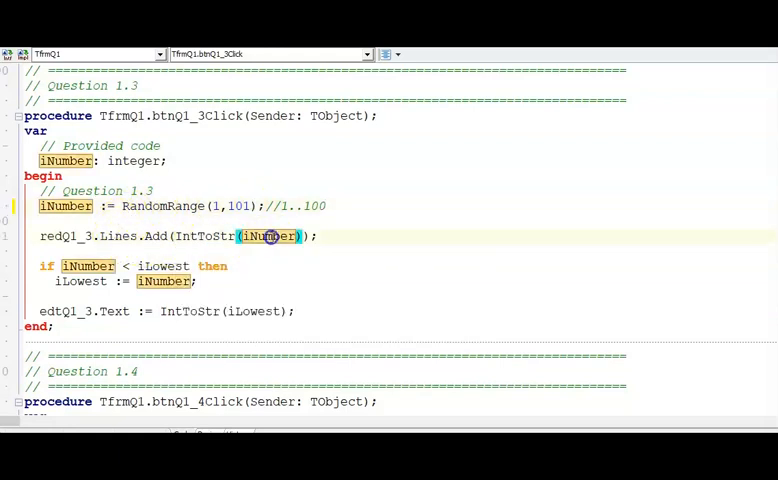
{"action": "left_click", "coordinate": [163, 267]}
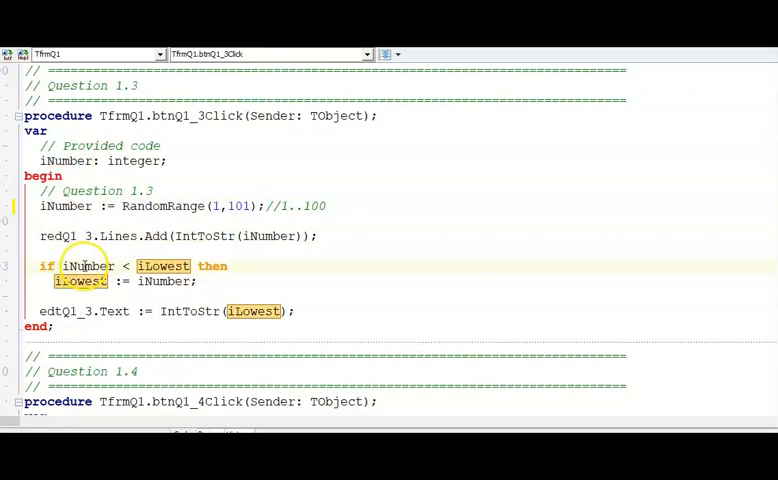
{"action": "left_click", "coordinate": [82, 266]}
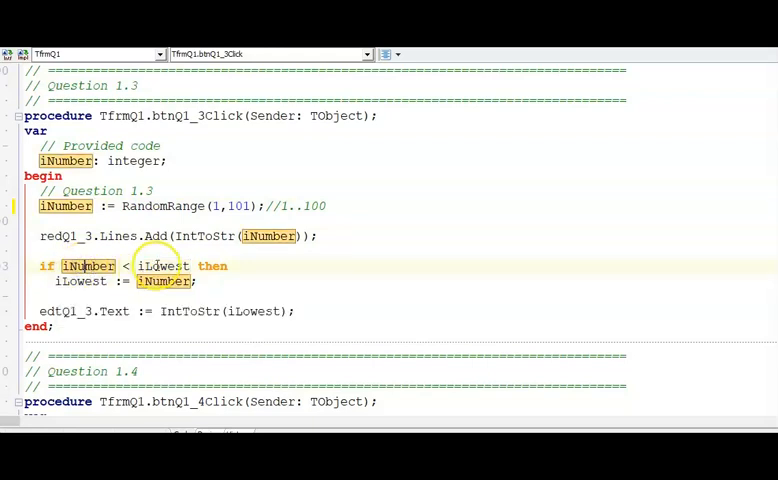
{"action": "left_click", "coordinate": [150, 266]}
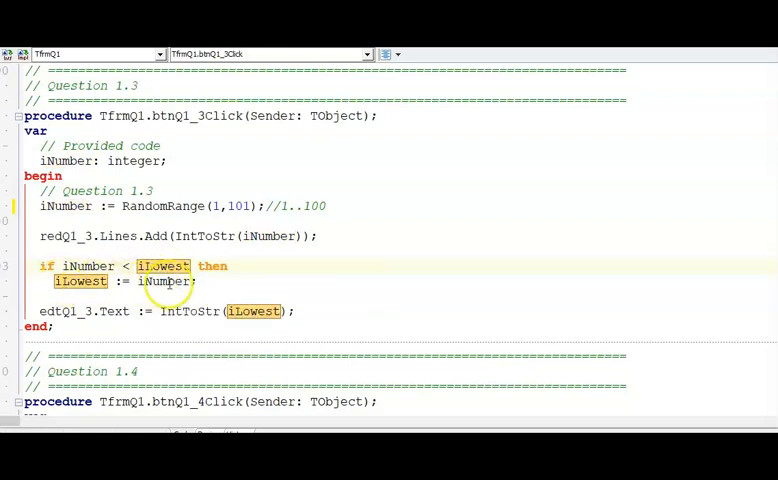
{"action": "left_click", "coordinate": [170, 281]}
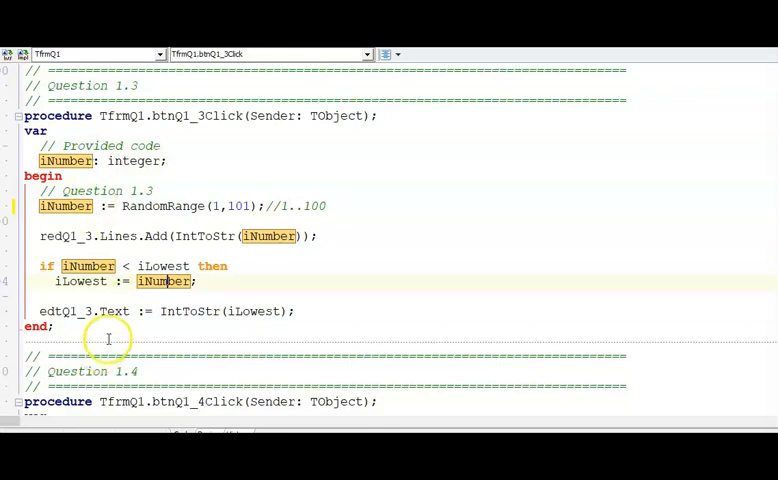
{"action": "left_click", "coordinate": [258, 311]}
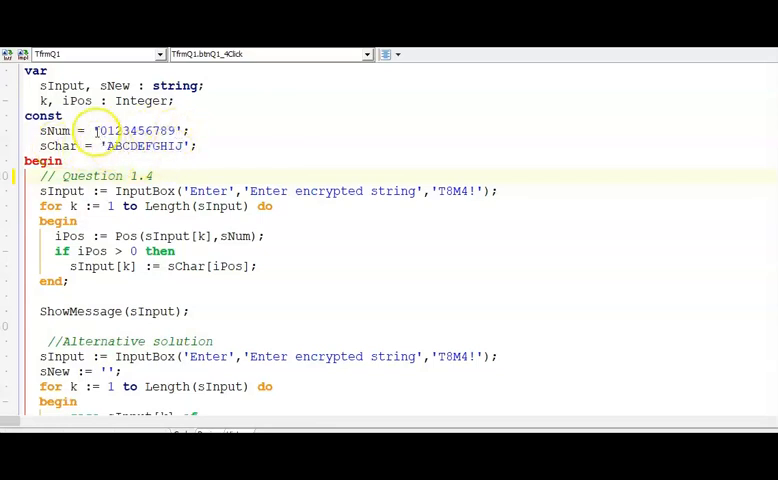
- Point out the sNum and sChar constants, iPos, and the InputBox default string T8M4!
{"action": "left_click", "coordinate": [99, 130]}
{"action": "left_click", "coordinate": [104, 146]}
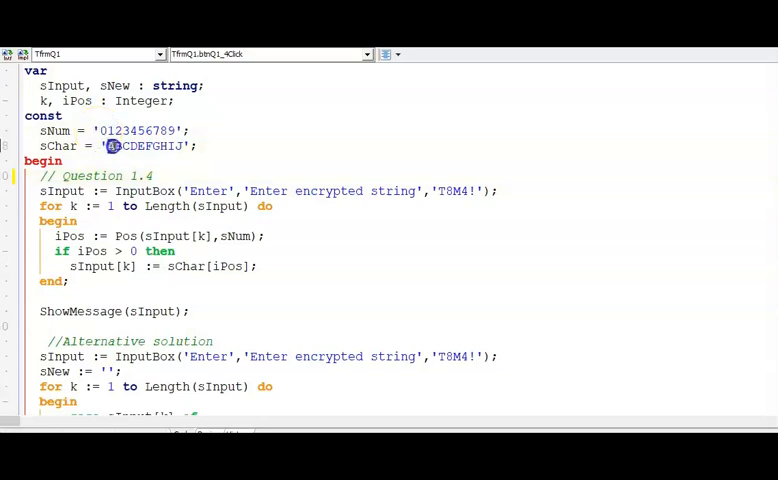
{"action": "left_click", "coordinate": [80, 196]}
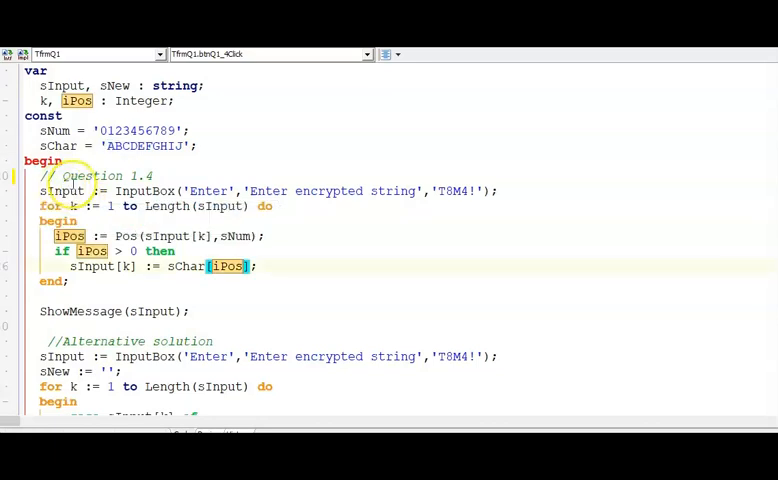
{"action": "left_click", "coordinate": [125, 191]}
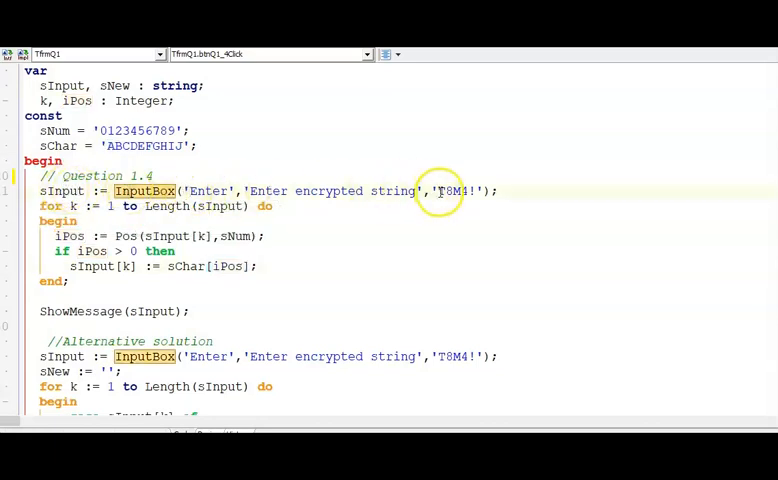
{"action": "left_click_drag", "start_coordinate": [438, 190], "coordinate": [476, 190]}
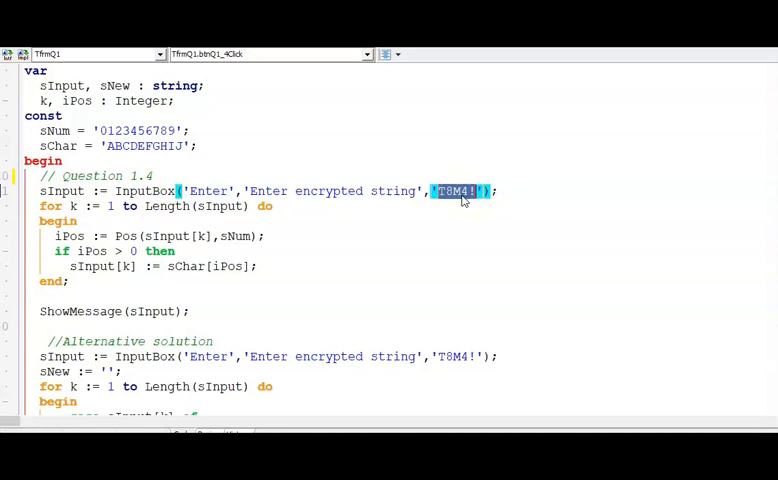
{"action": "left_click_drag", "start_coordinate": [463, 201], "coordinate": [472, 199]}
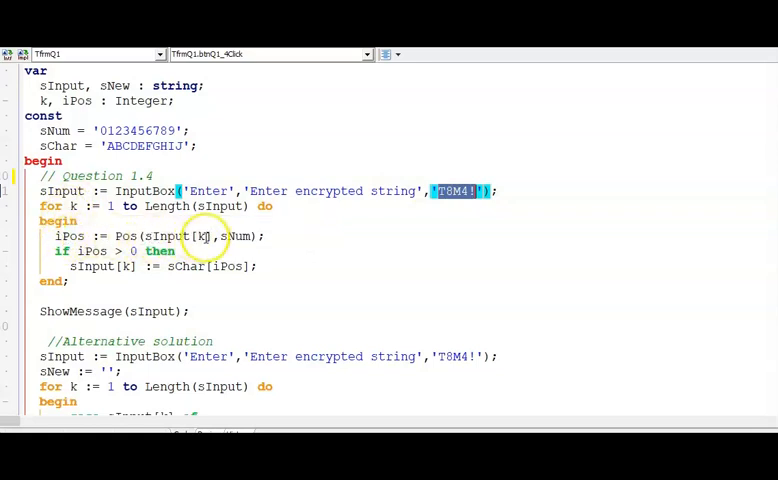
{"action": "left_click", "coordinate": [444, 191]}
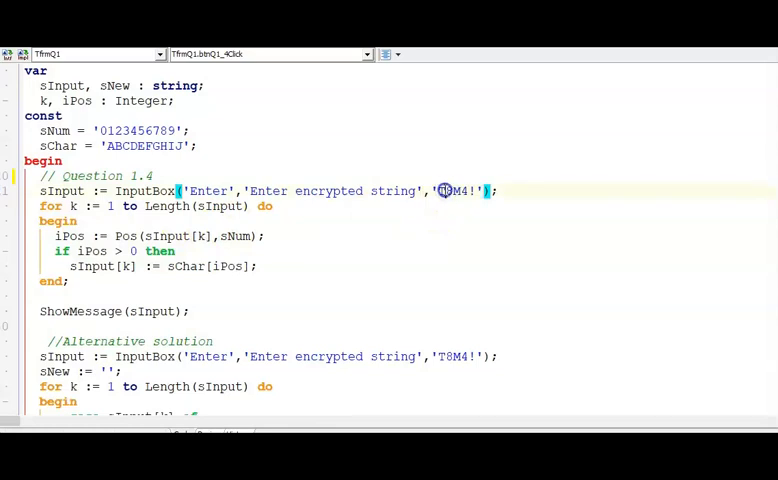
{"action": "key", "text": "shift+Right"}
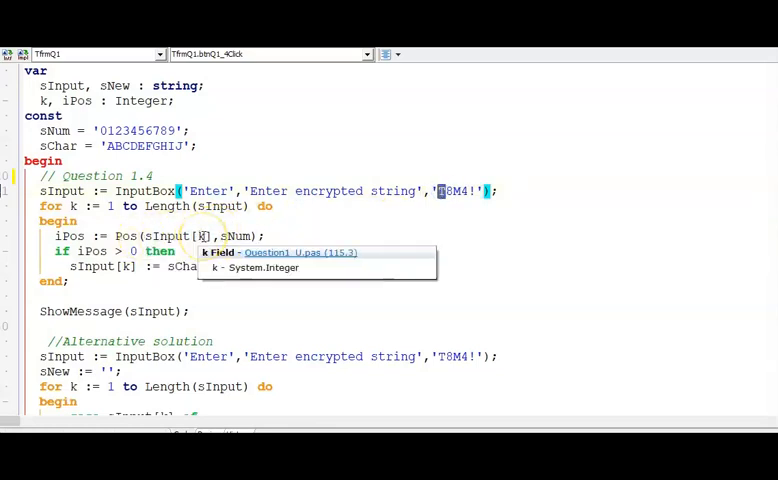
- Relate the Pos call's sNum argument to the sample string and comment the line //9
{"action": "left_click", "coordinate": [246, 236]}
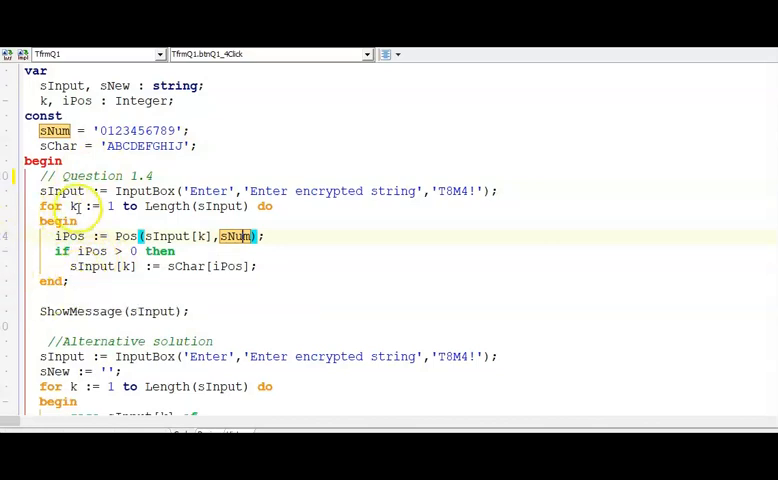
{"action": "left_click", "coordinate": [447, 191]}
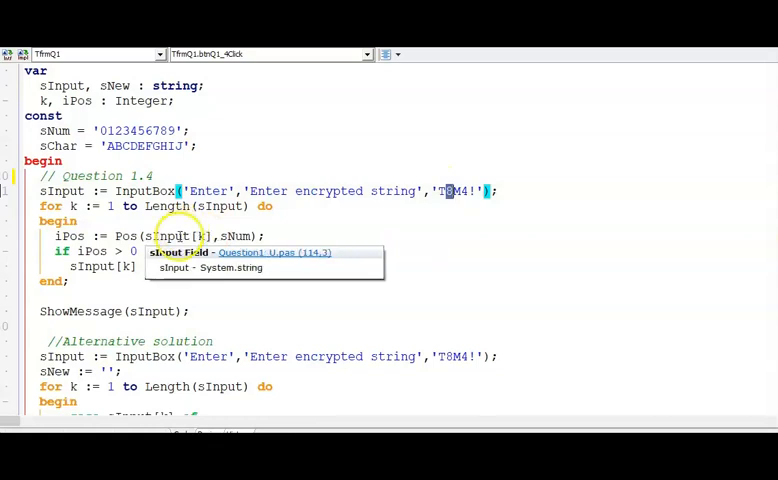
{"action": "left_click", "coordinate": [235, 236]}
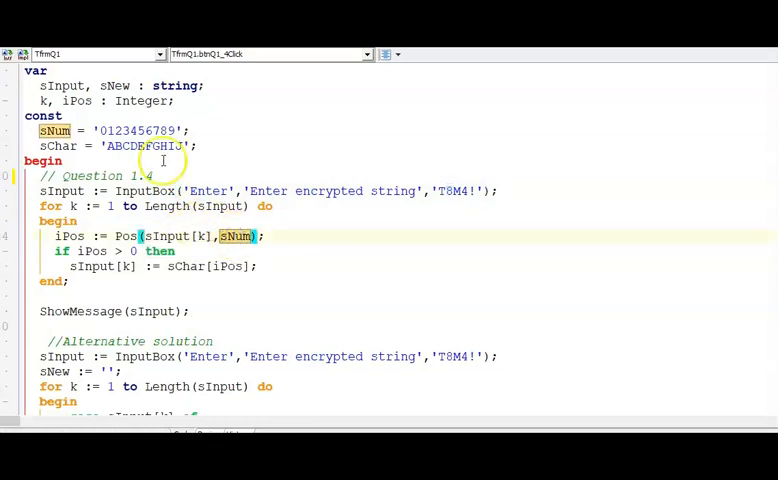
{"action": "left_click", "coordinate": [165, 130]}
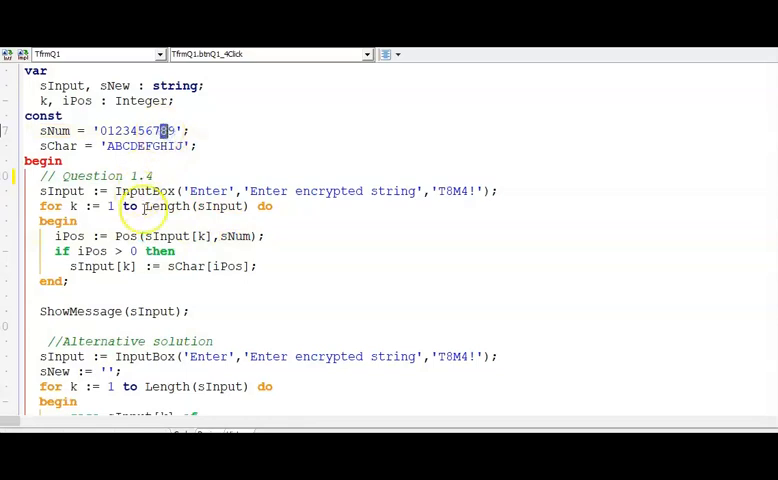
{"action": "left_click", "coordinate": [268, 236]}
{"action": "type", "text": "//S"}
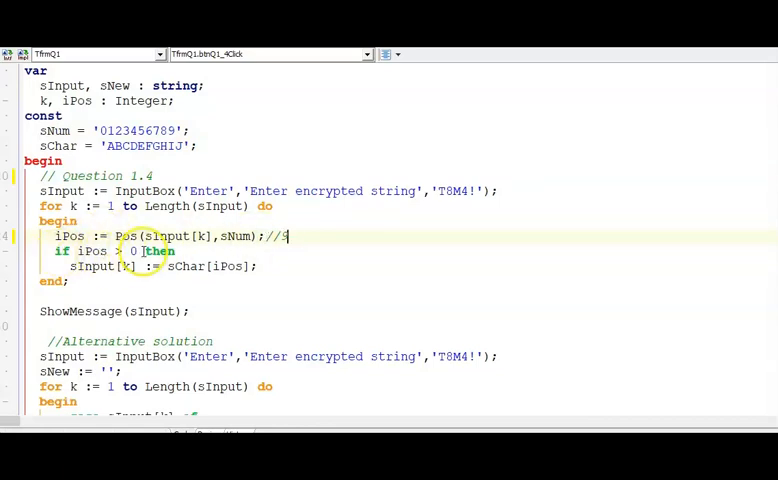
- Relate sChar in the assignment line to the ABCDEFGHIJ letter string, ready to comment it
{"action": "left_click", "coordinate": [258, 266]}
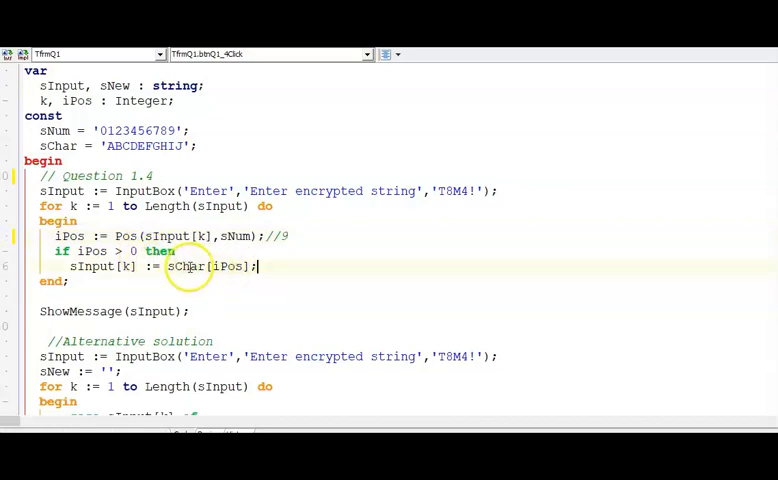
{"action": "left_click", "coordinate": [190, 266]}
{"action": "left_click", "coordinate": [171, 147]}
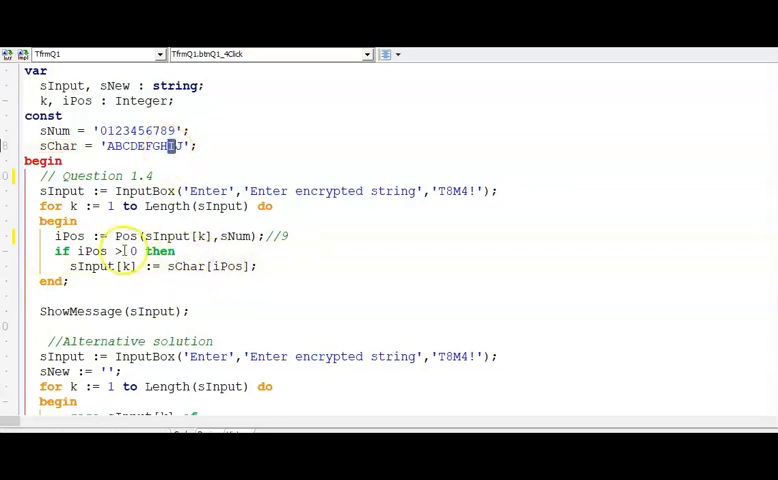
{"action": "left_click", "coordinate": [262, 266]}
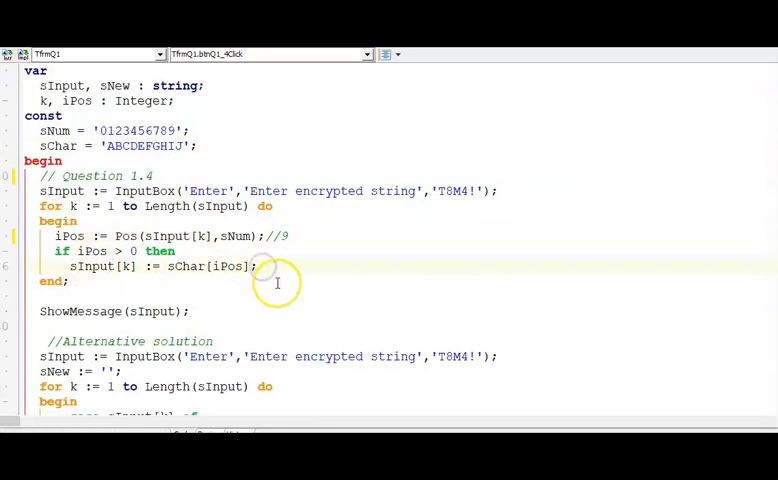
{"action": "type", "text": " //"}
{"action": "type", "text": "I"}
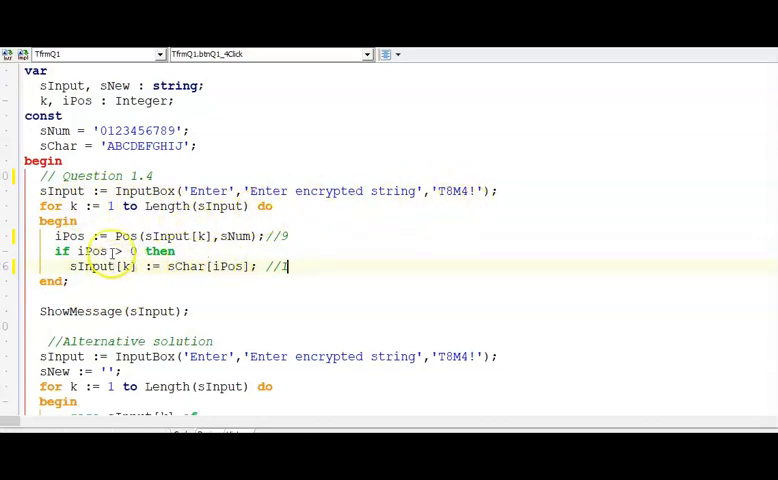
- Select the ABCDEFGHIJ letter string and point out the ShowMessage call
{"action": "left_click_drag", "start_coordinate": [106, 146], "coordinate": [188, 147]}
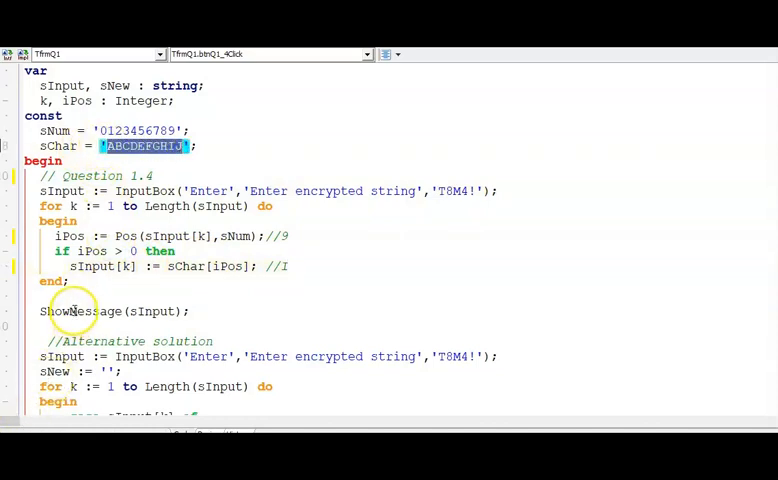
{"action": "left_click", "coordinate": [73, 310]}
{"action": "double_click", "coordinate": [76, 310]}
{"action": "scroll", "coordinate": [125, 318], "scroll_direction": "down", "scroll_amount": 6}
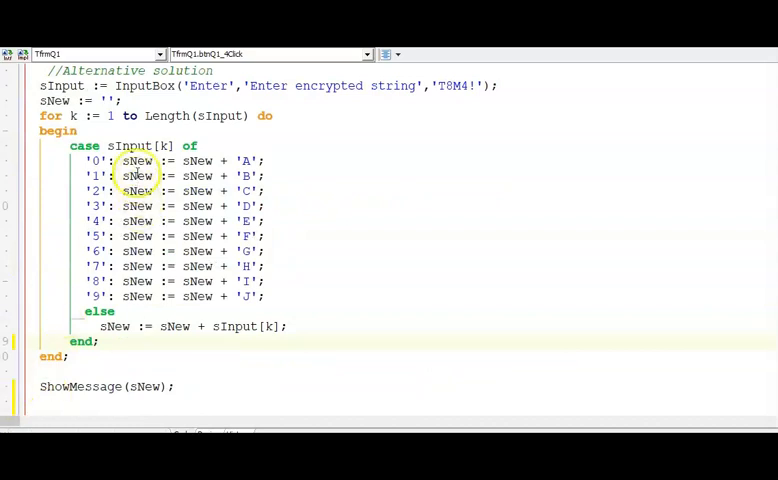
{"action": "double_click", "coordinate": [48, 100]}
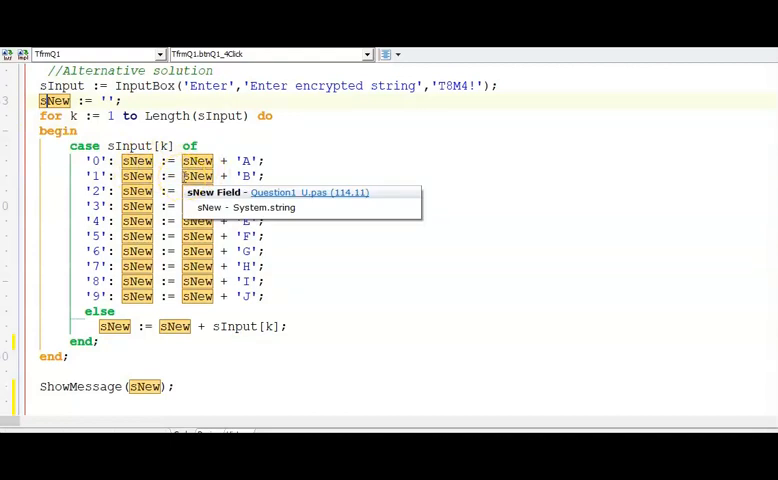
{"action": "left_click", "coordinate": [78, 101]}
{"action": "left_click", "coordinate": [41, 101]}
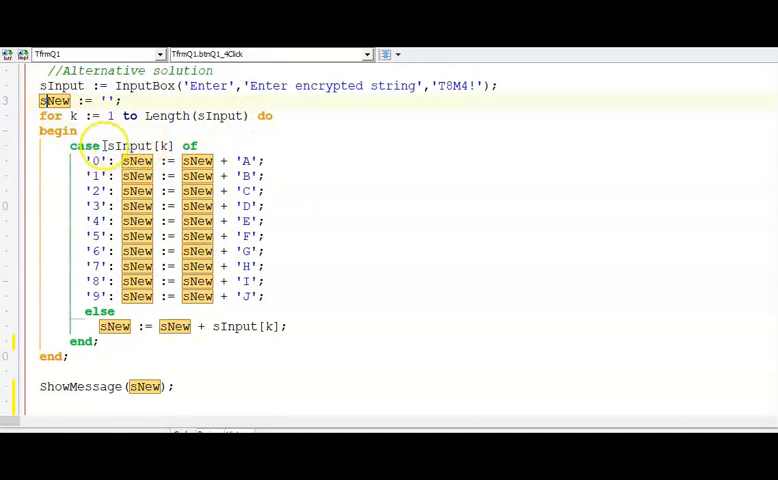
{"action": "left_click_drag", "start_coordinate": [107, 146], "coordinate": [174, 146]}
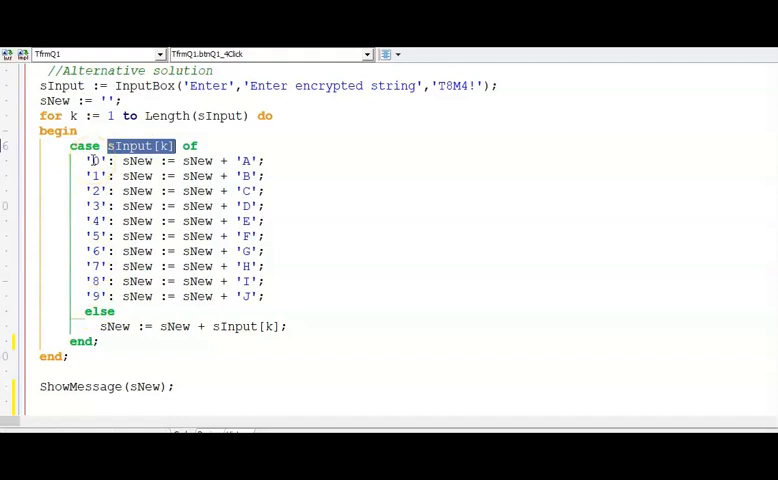
{"action": "double_click", "coordinate": [93, 160]}
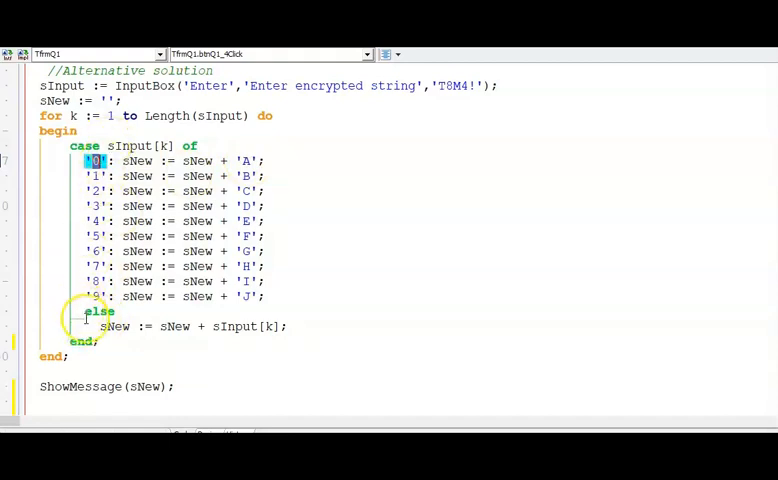
{"action": "left_click", "coordinate": [217, 328]}
{"action": "left_click_drag", "start_coordinate": [212, 327], "coordinate": [279, 326]}
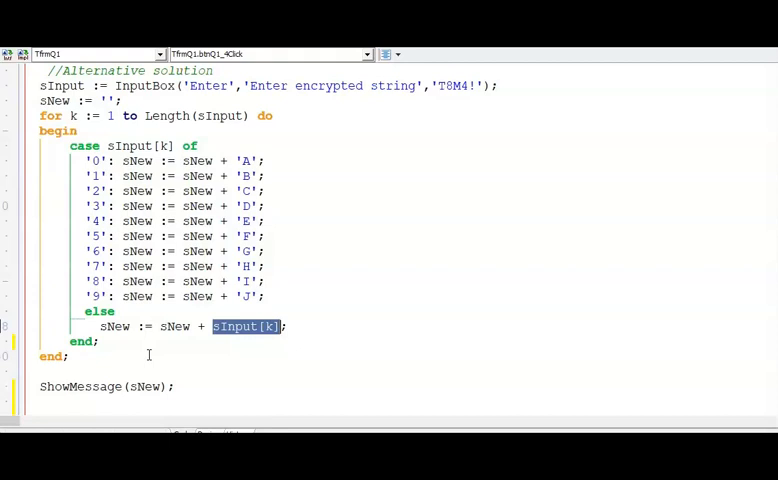
{"action": "left_click", "coordinate": [108, 386]}
{"action": "left_click", "coordinate": [147, 386]}
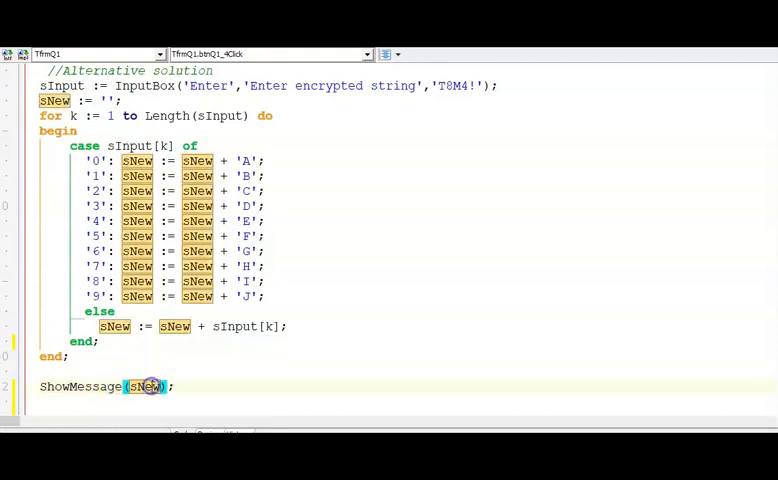
{"action": "left_click", "coordinate": [180, 391]}
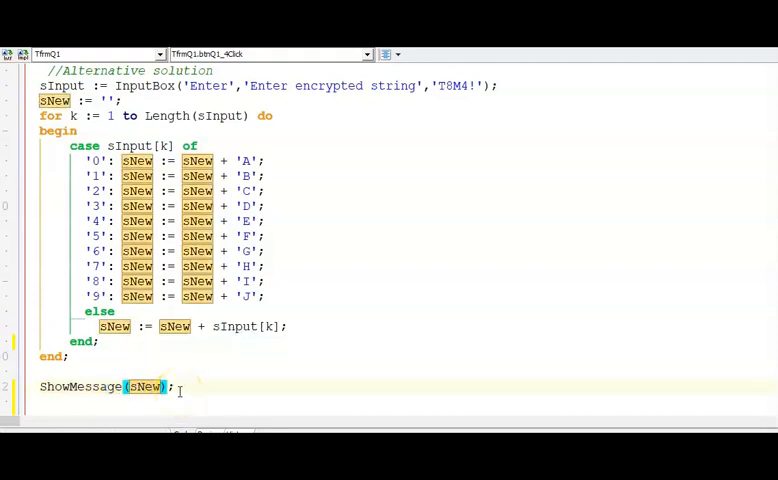